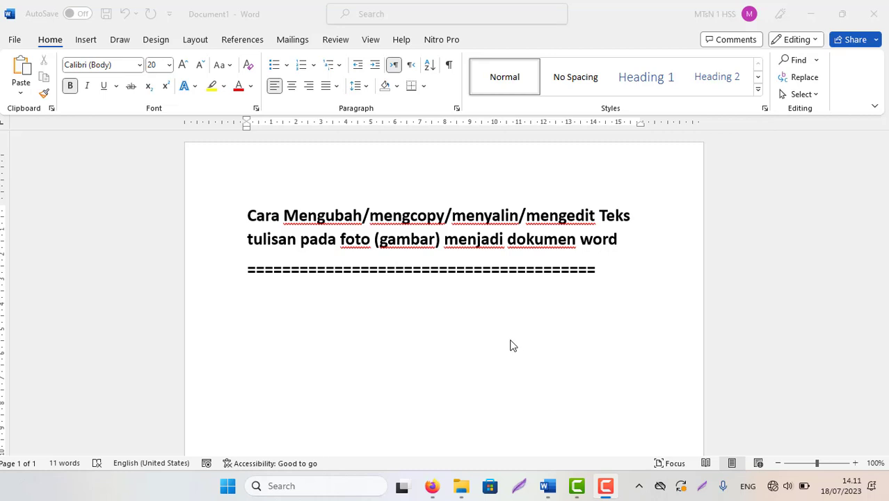
Switch to the 'teks ke word' File Explorer window and select Undangan.png
mouse_move(461, 487)
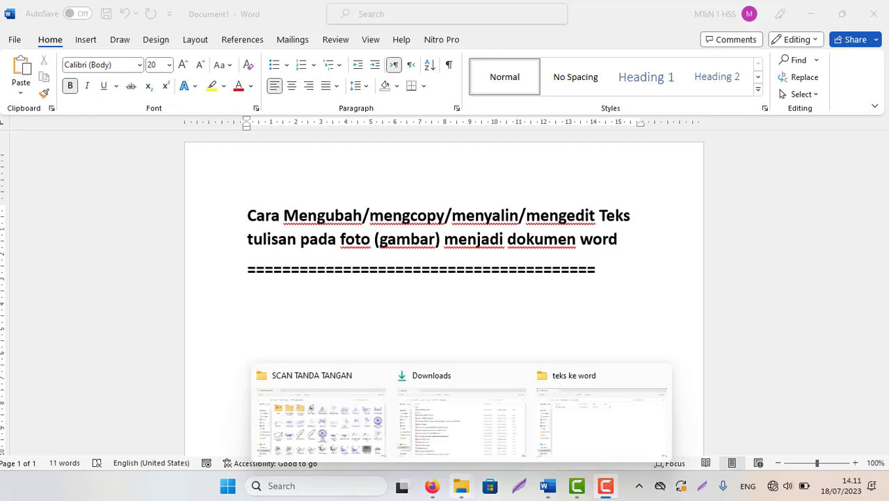
click(603, 418)
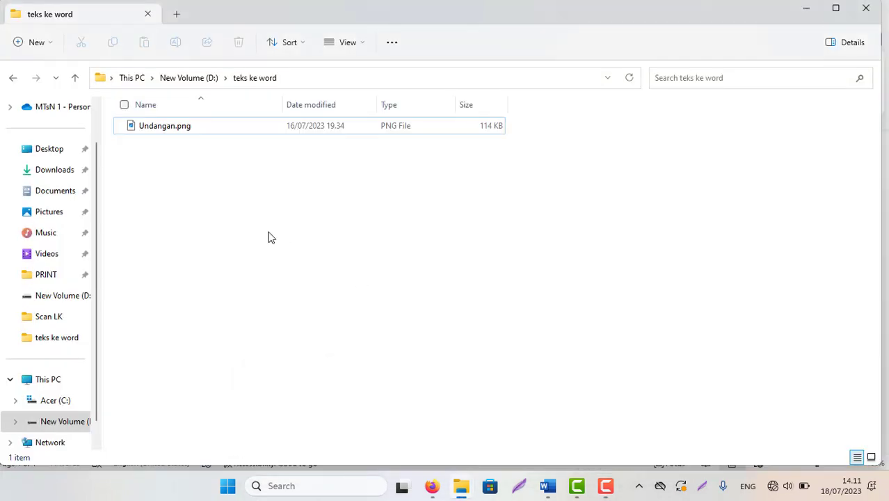
click(171, 132)
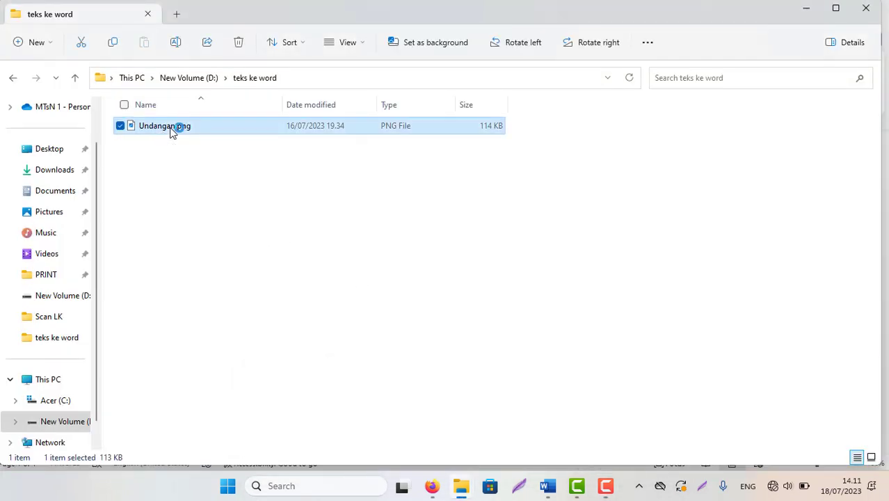
double_click(171, 131)
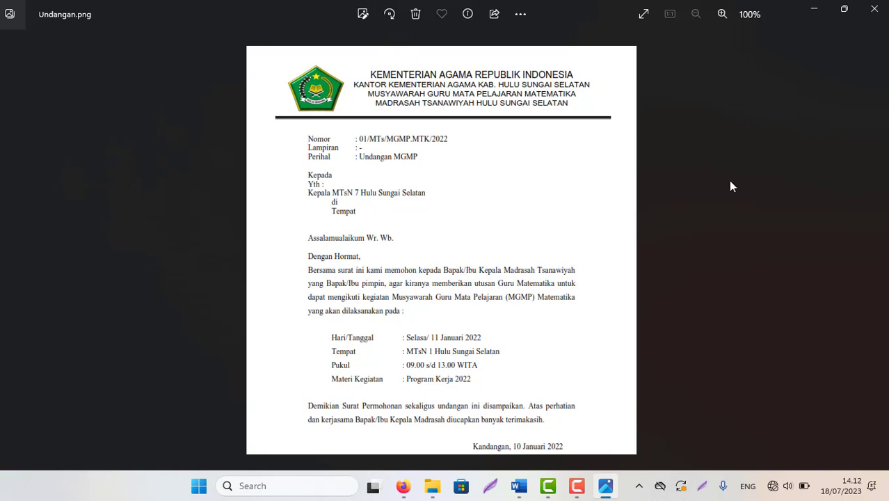
click(874, 18)
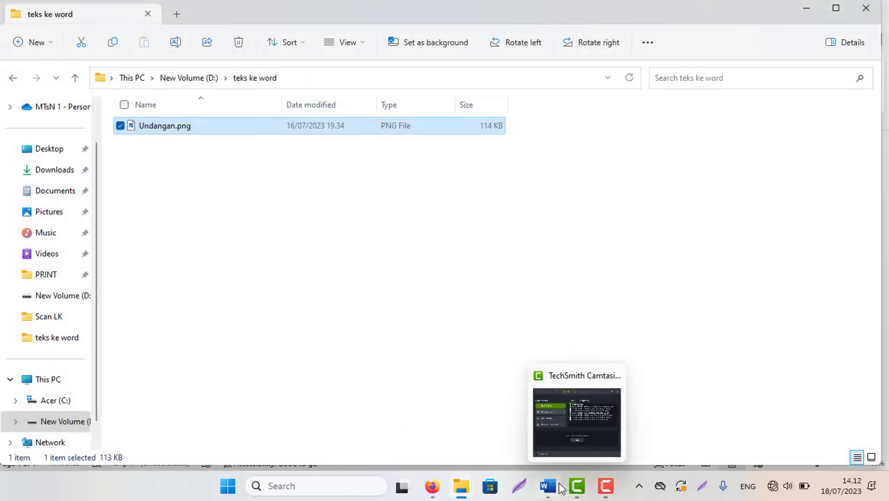
Create a new blank Word document and insert Undangan.png from this device as a picture
mouse_move(548, 486)
click(532, 435)
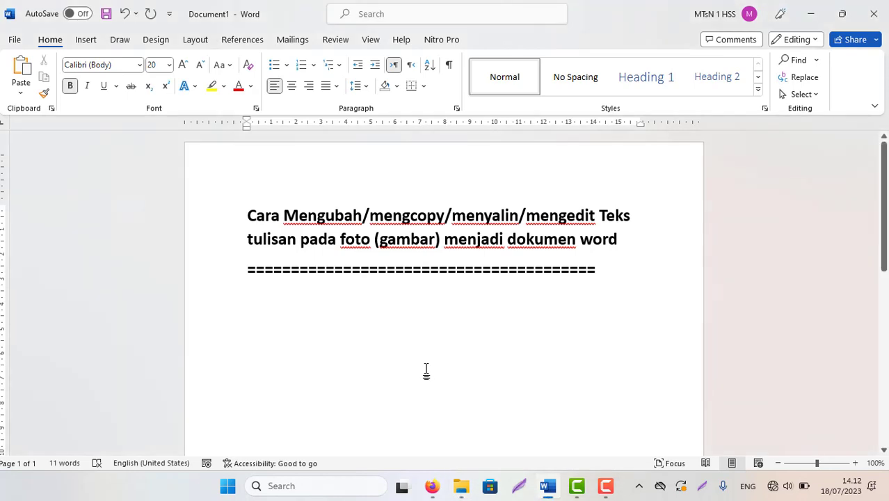
key(ctrl+n)
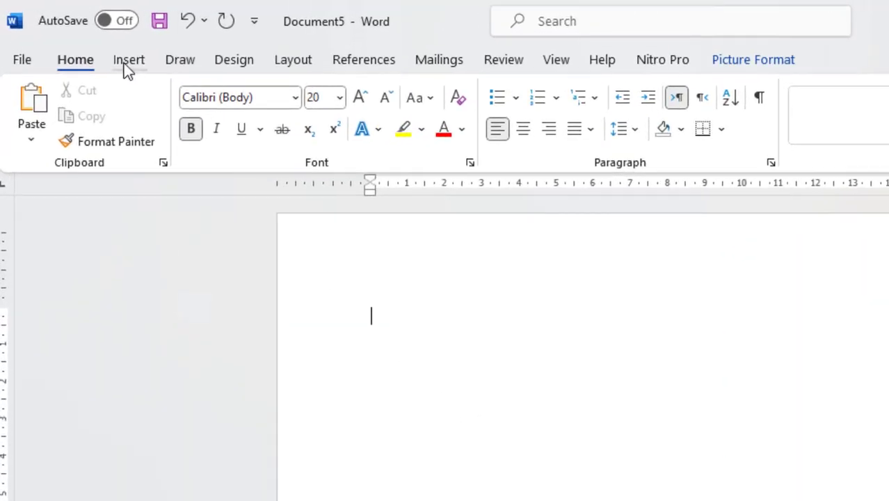
click(127, 62)
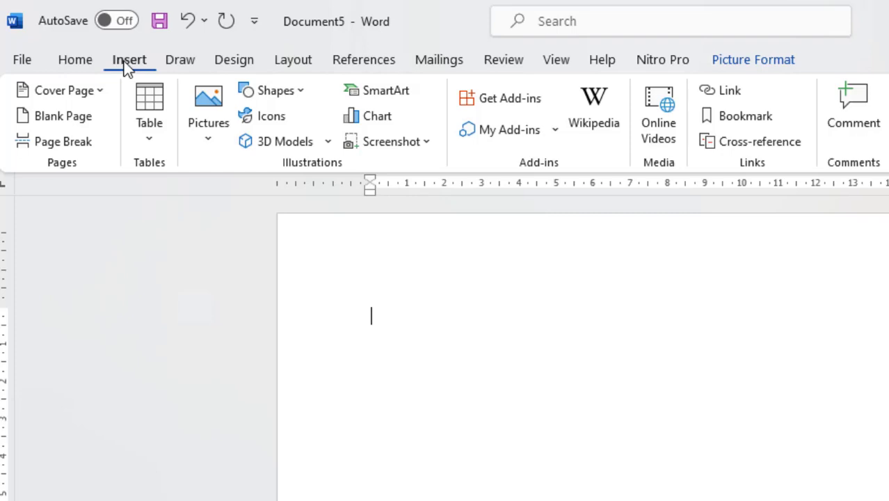
click(213, 112)
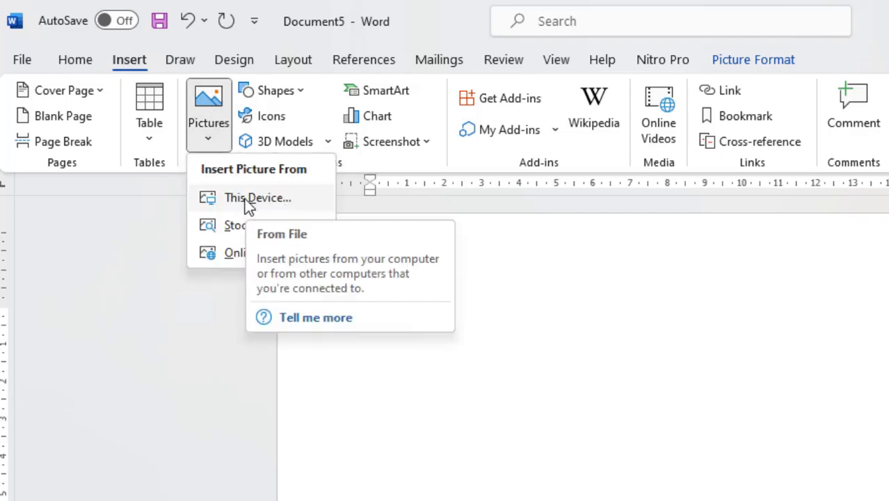
click(246, 200)
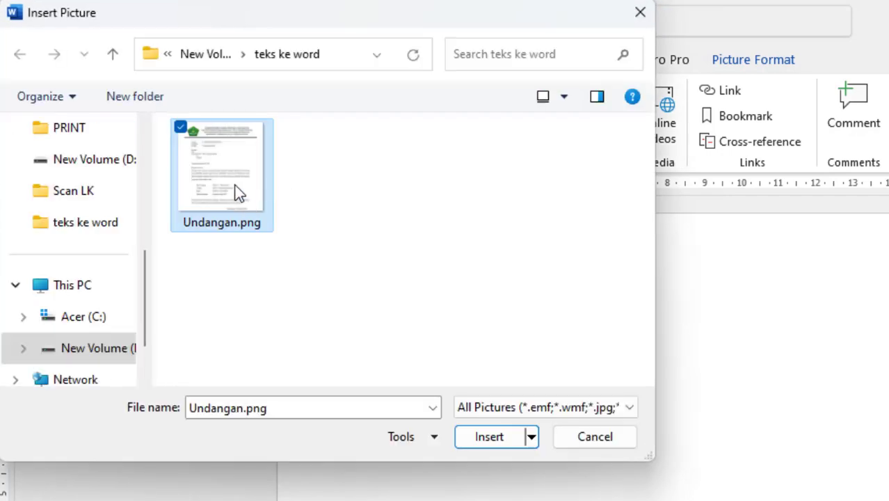
double_click(234, 185)
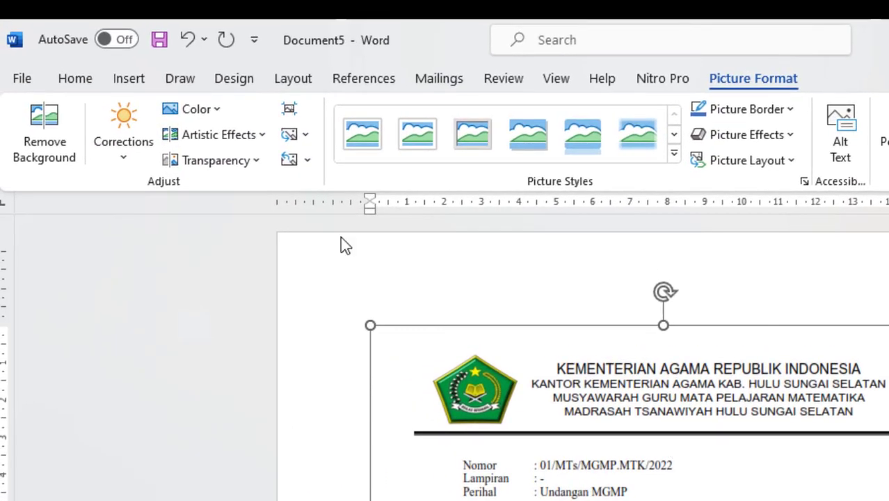
Save the picture document as Doc5.pdf in 'teks ke word', with PDF (*.pdf) as the type
click(21, 82)
click(69, 339)
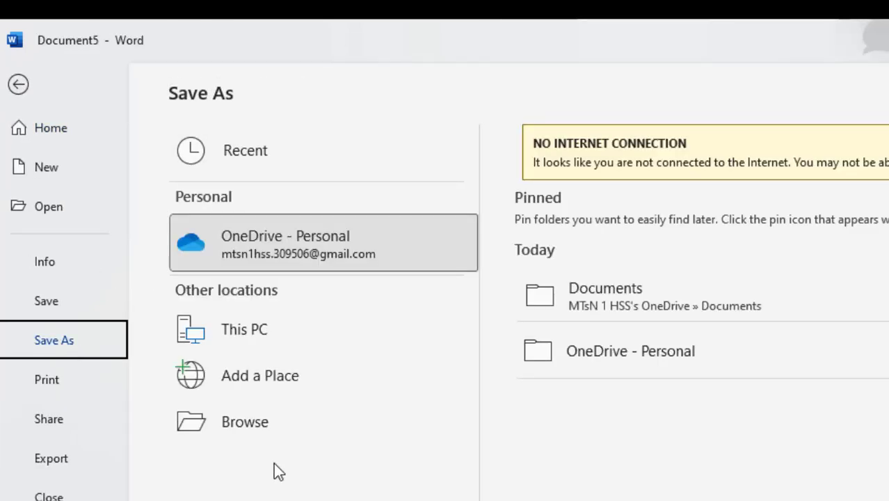
click(223, 424)
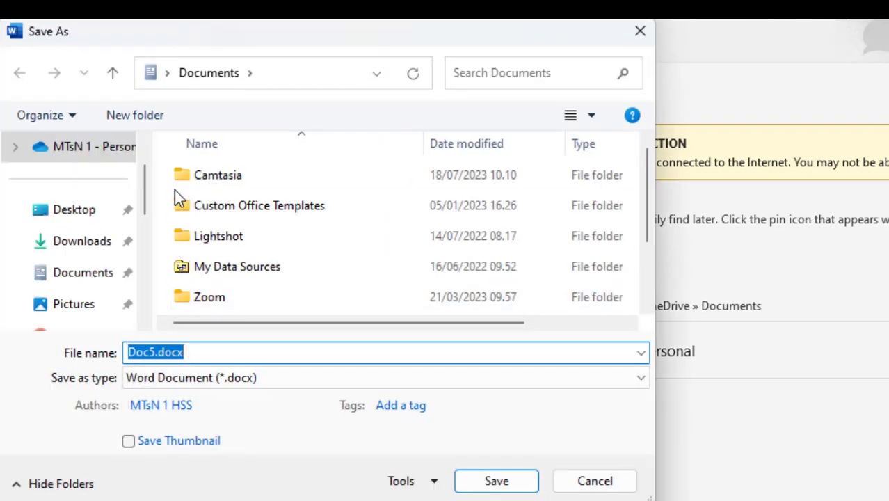
drag(143, 184, 146, 274)
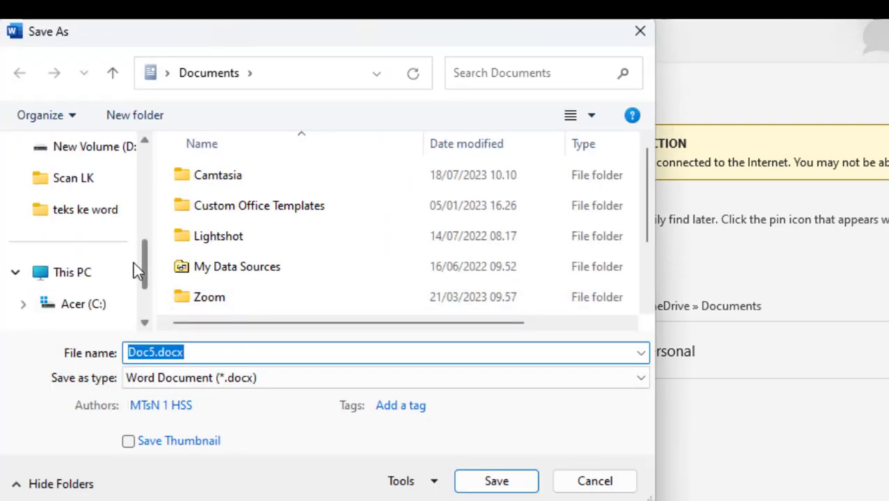
click(53, 224)
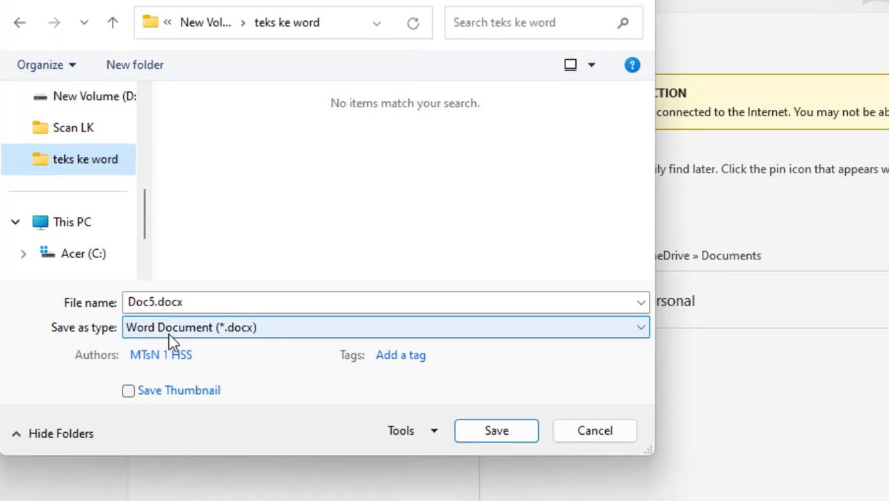
click(169, 384)
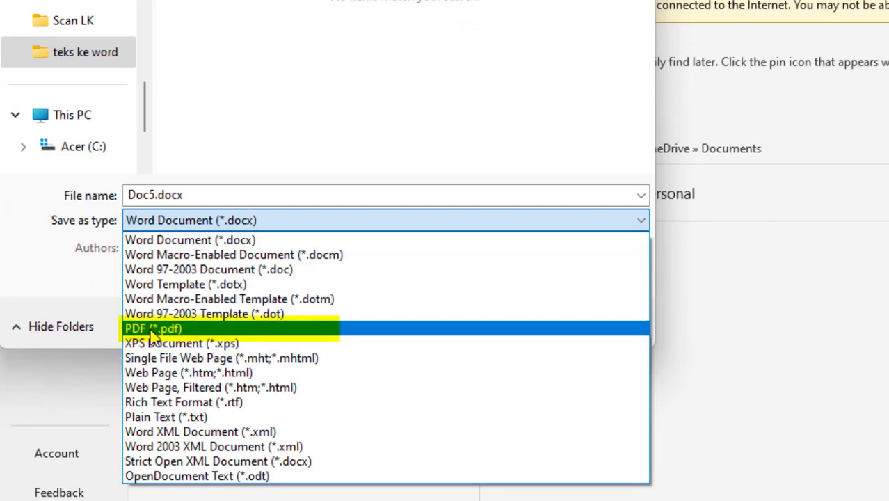
click(150, 334)
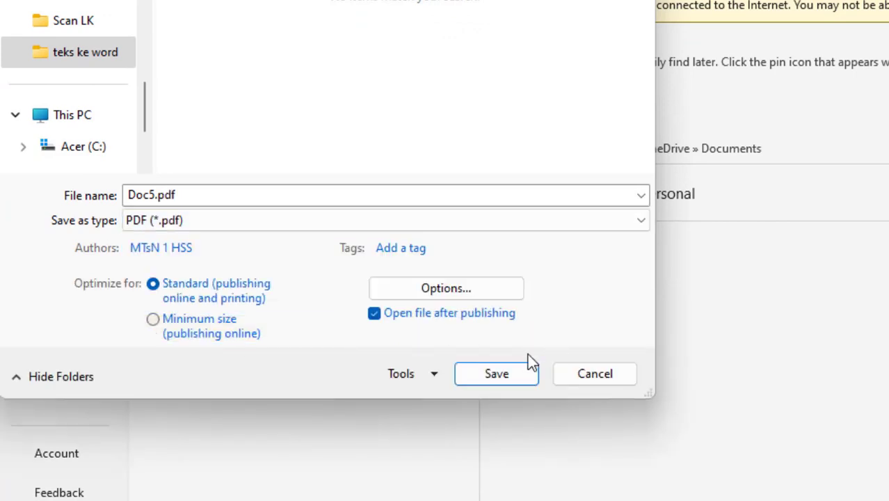
click(483, 374)
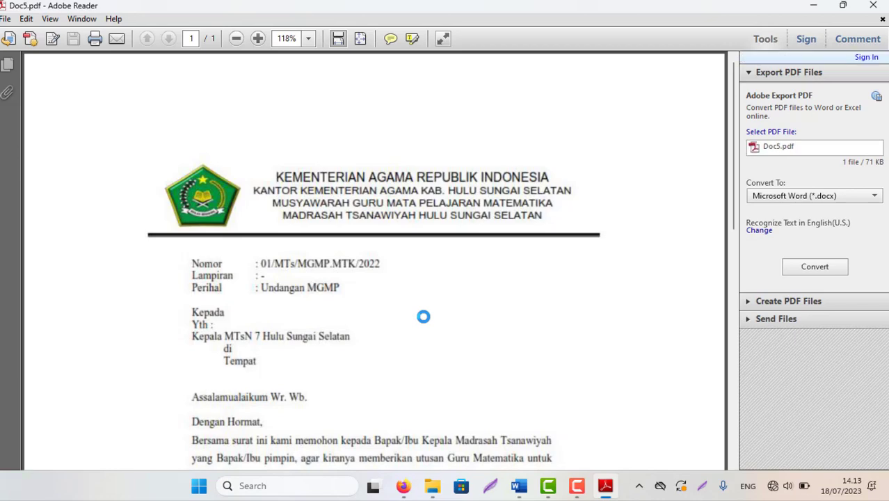
Close Adobe Reader showing Doc5.pdf to return to Word's Document5
click(873, 5)
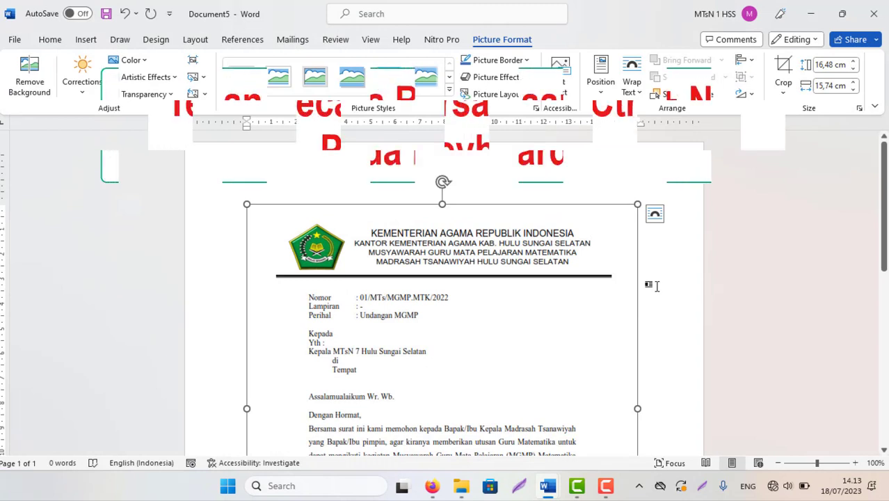
Create blank Document6 and open the Object drop-down in the Insert tab's Text group
key(ctrl+n)
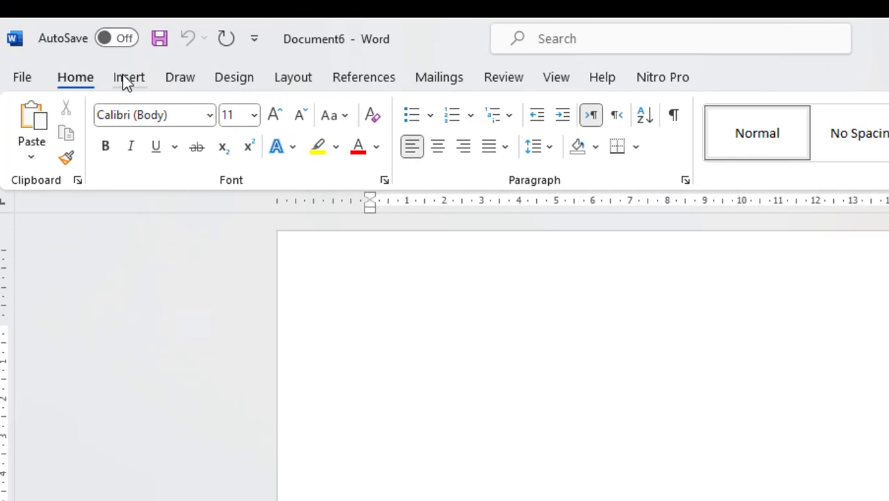
click(125, 78)
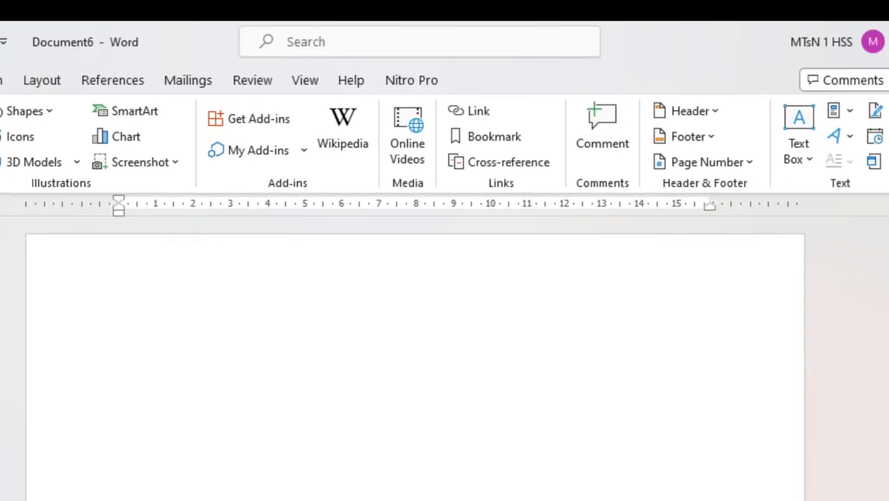
click(700, 164)
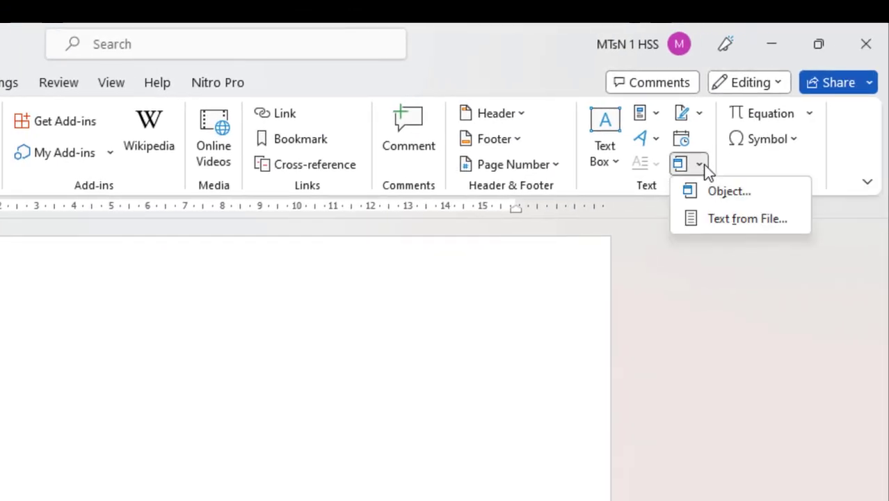
Insert Doc5.pdf through Text from File and accept its conversion to editable text
click(759, 223)
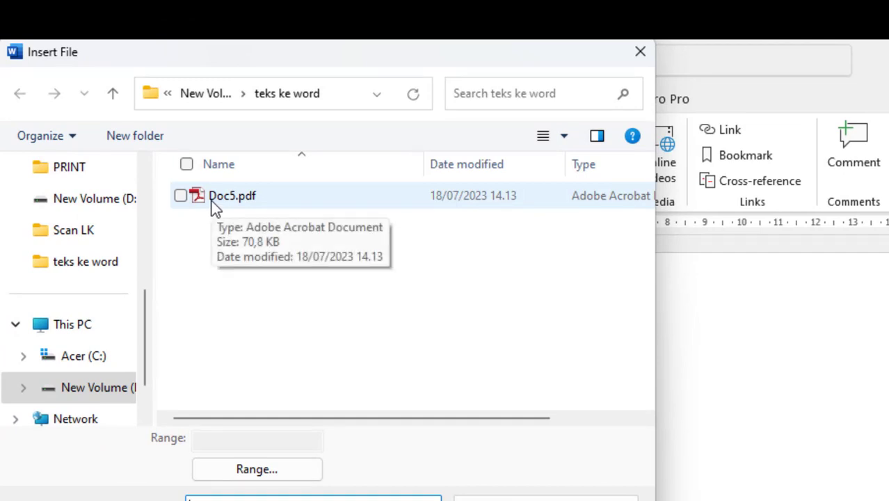
click(212, 201)
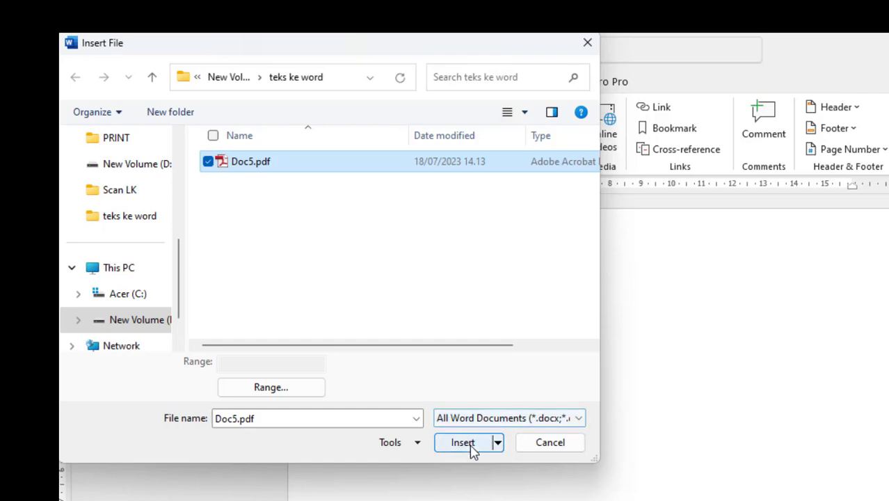
click(472, 449)
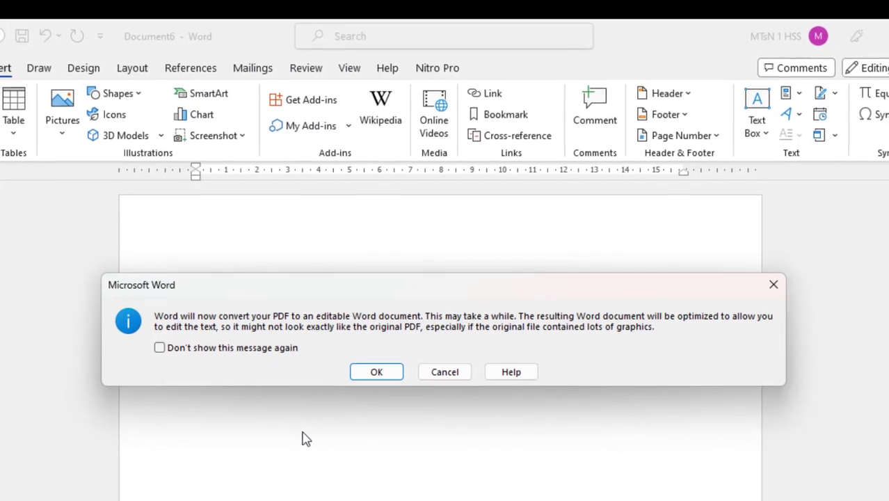
click(365, 373)
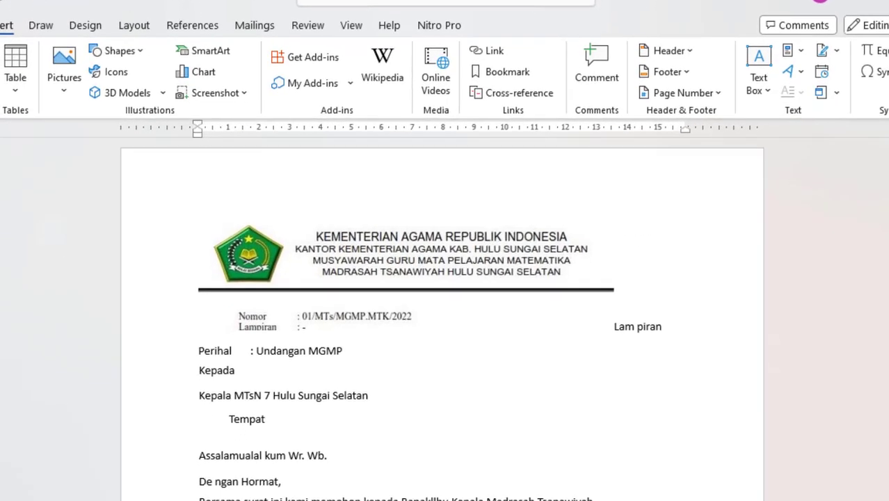
Delete the ministry letterhead picture, including the Nomor and Lampiran lines, from the letter's top
scroll(442, 313, down, 5)
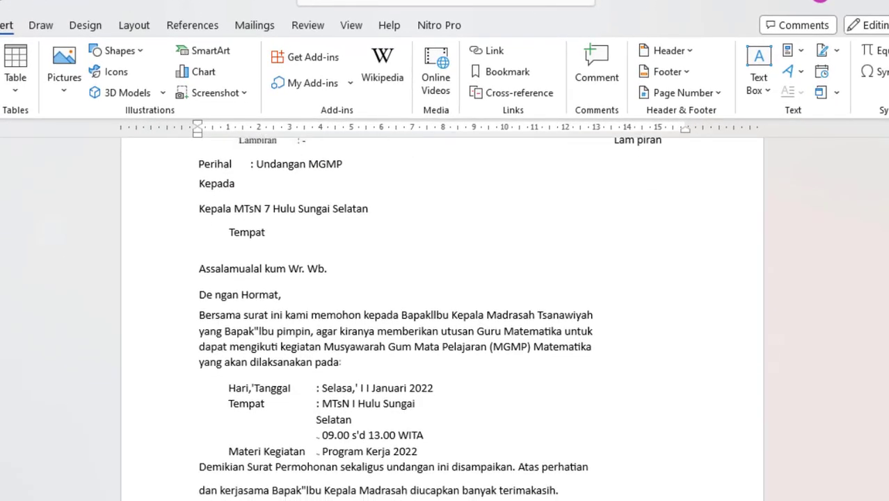
scroll(442, 313, down, 3)
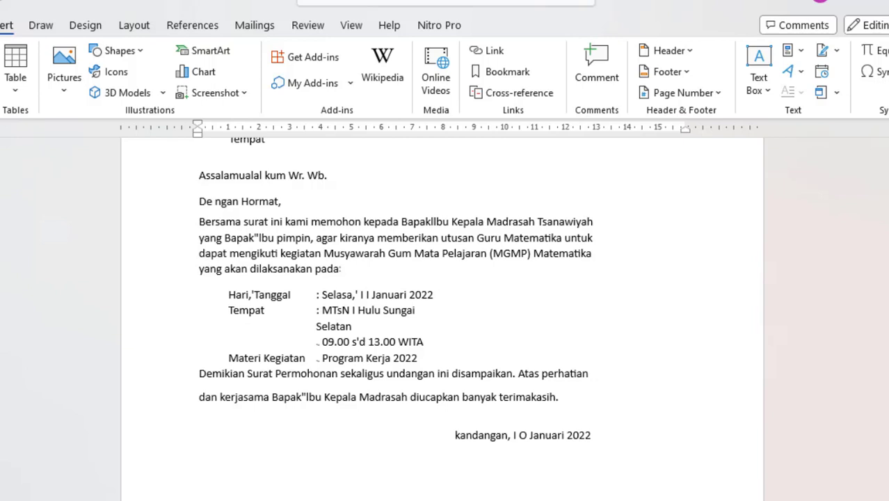
scroll(442, 313, up, 1)
scroll(442, 313, up, 4)
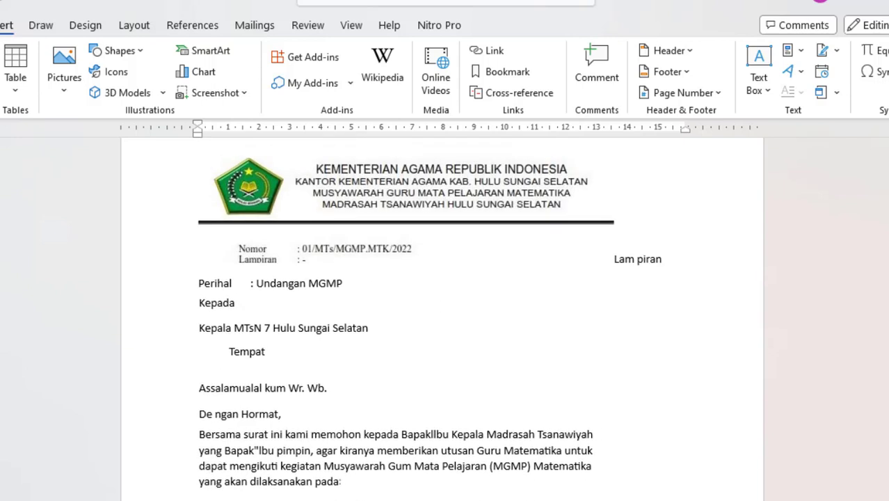
click(386, 234)
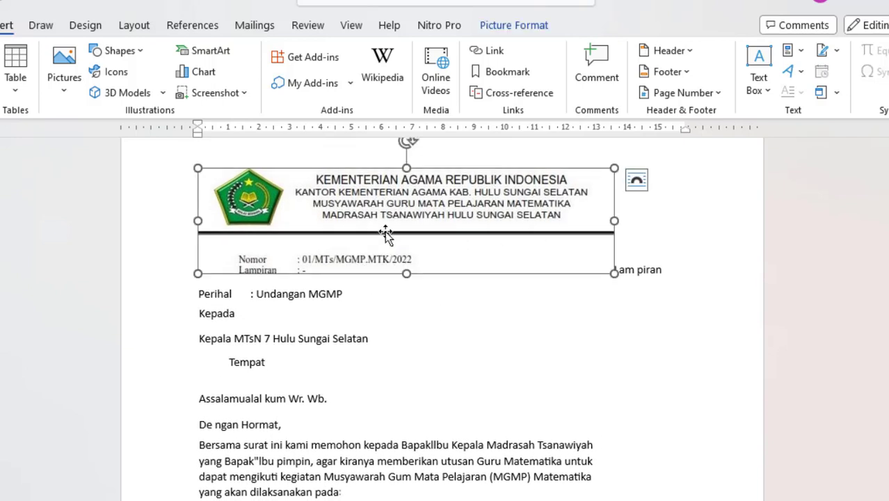
key(Delete)
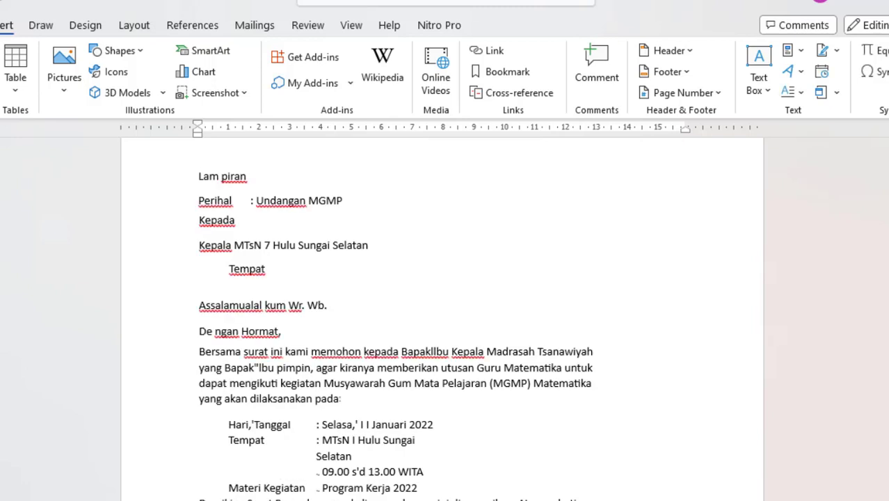
scroll(526, 334, up, 2)
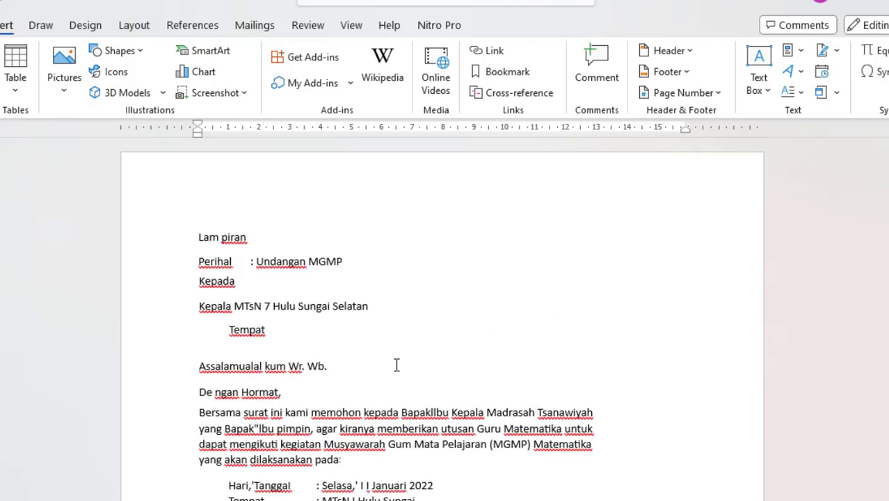
Join 'De ngan' into 'Dengan Hormat,' and briefly select the 'Bersama surat' paragraph
click(215, 392)
key(BackSpace)
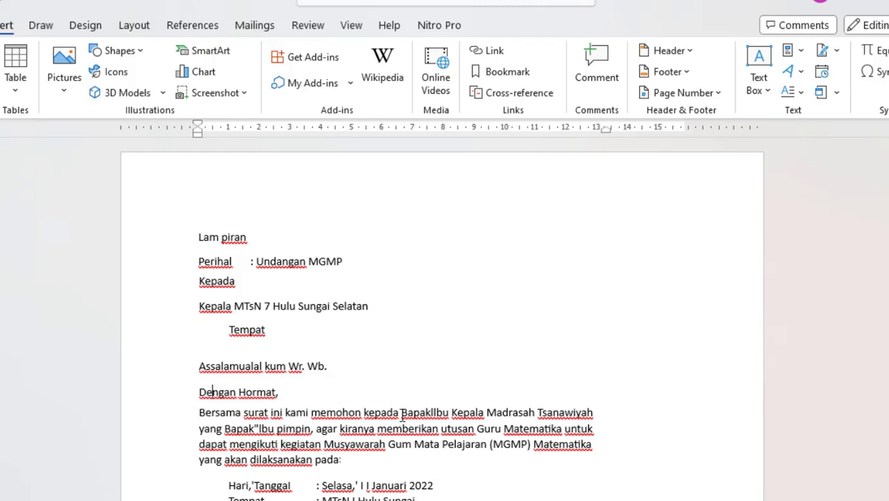
drag(501, 470, 513, 476)
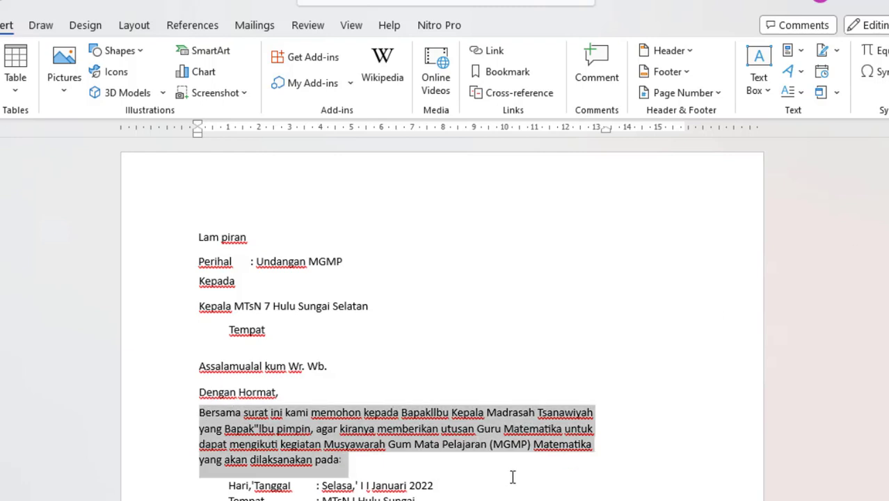
click(476, 347)
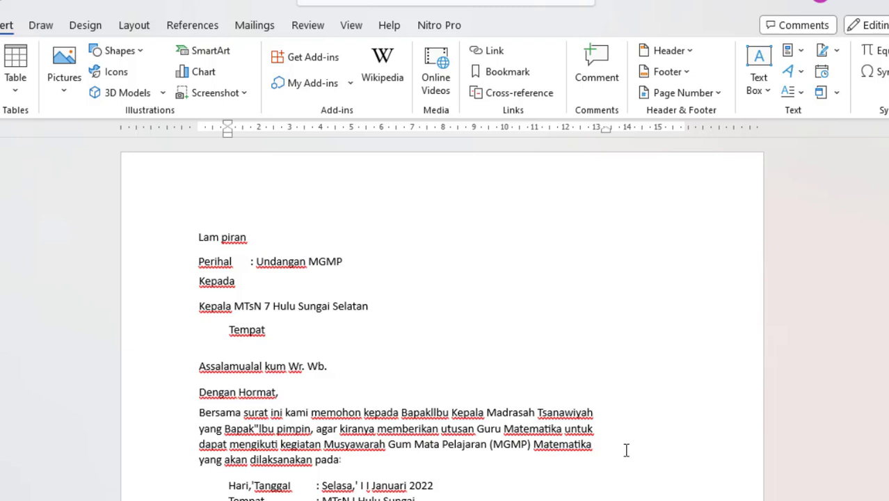
Return to the 'teks ke word' folder and show the 'Open with' apps for Doc5.pdf
mouse_move(463, 500)
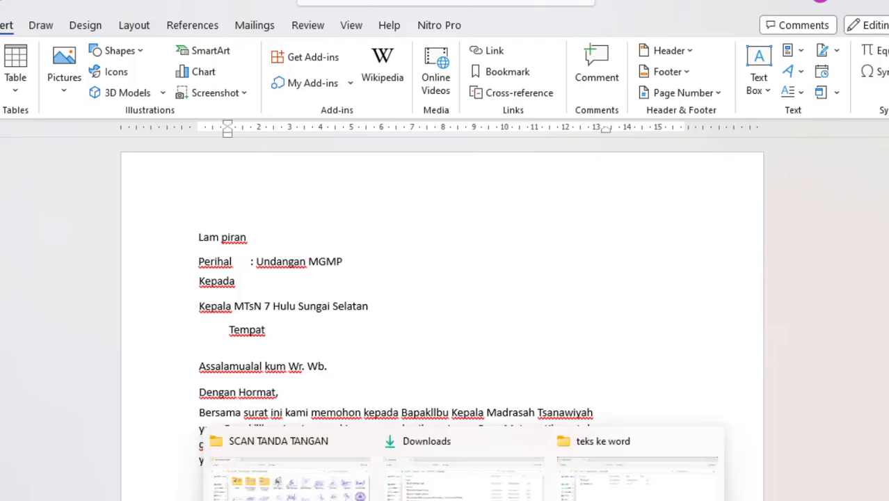
click(628, 476)
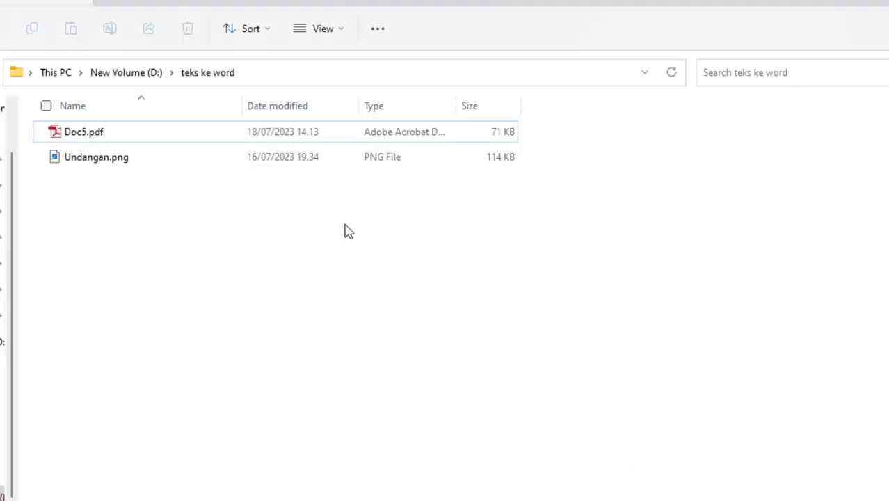
click(210, 163)
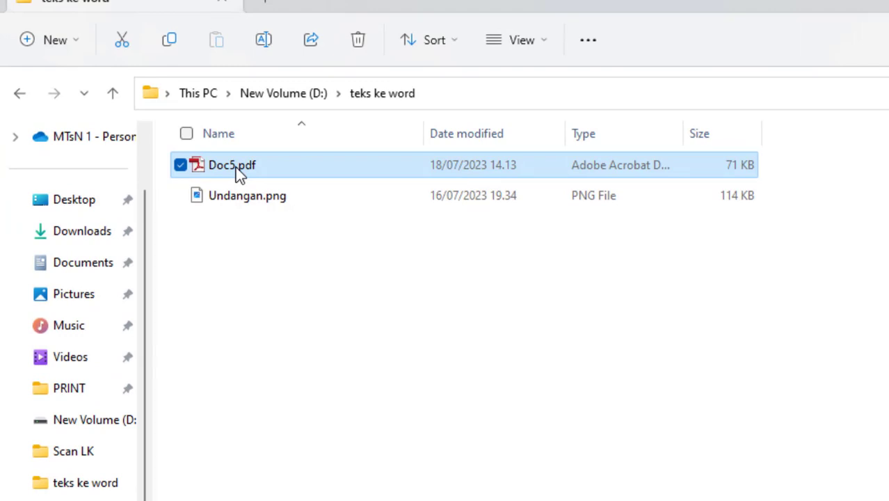
right_click(237, 171)
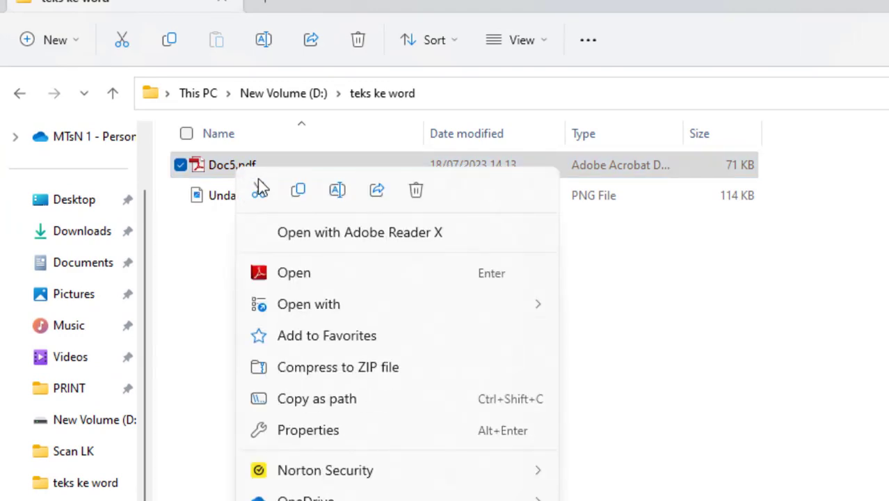
mouse_move(529, 312)
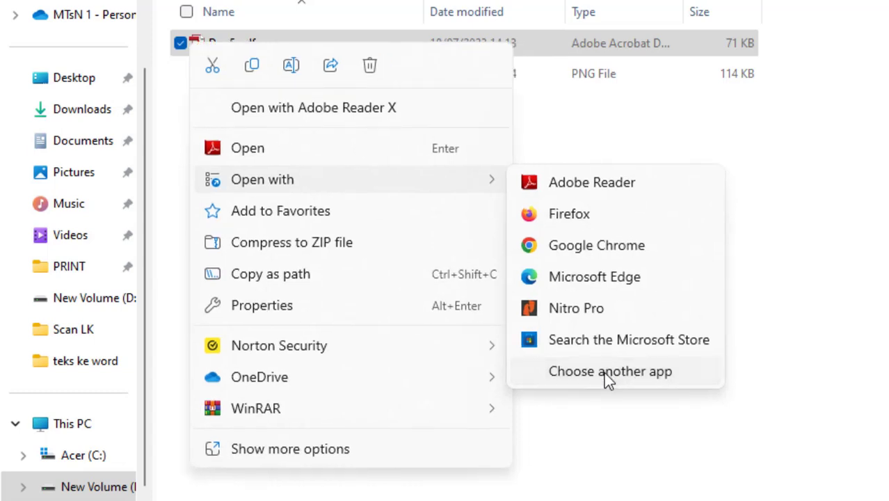
Open Doc5.pdf in Word 'Just once' from the 'Choose another app' list
click(604, 372)
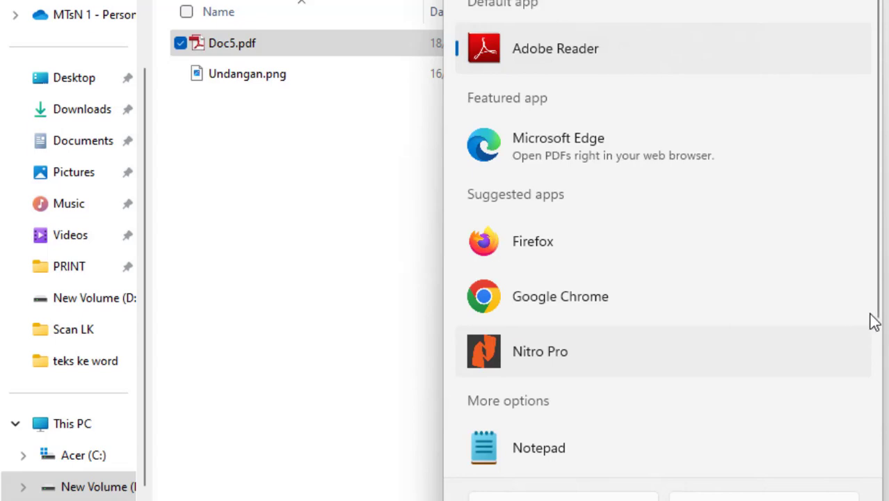
mouse_move(882, 259)
mouse_down()
mouse_move(872, 342)
mouse_move(875, 447)
mouse_up()
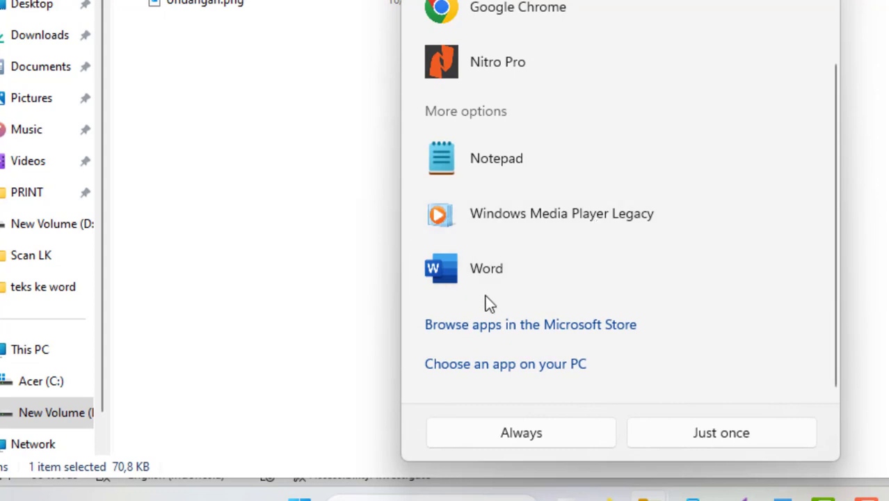
click(456, 276)
click(675, 279)
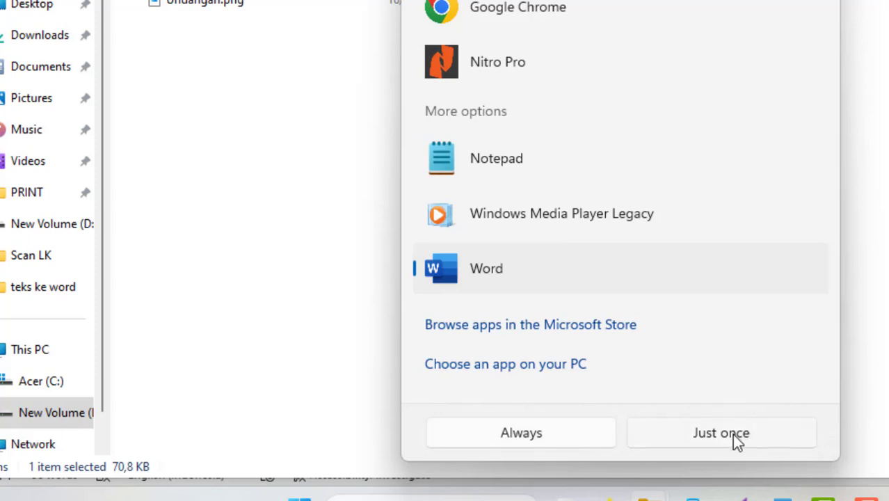
click(736, 439)
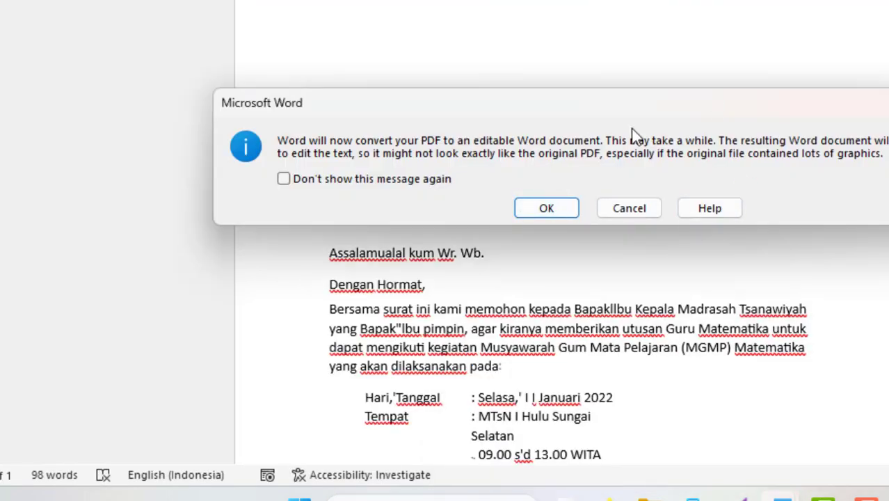
Accept converting Doc5.pdf into an editable document, then delete and restore the letterhead picture at the top
click(541, 211)
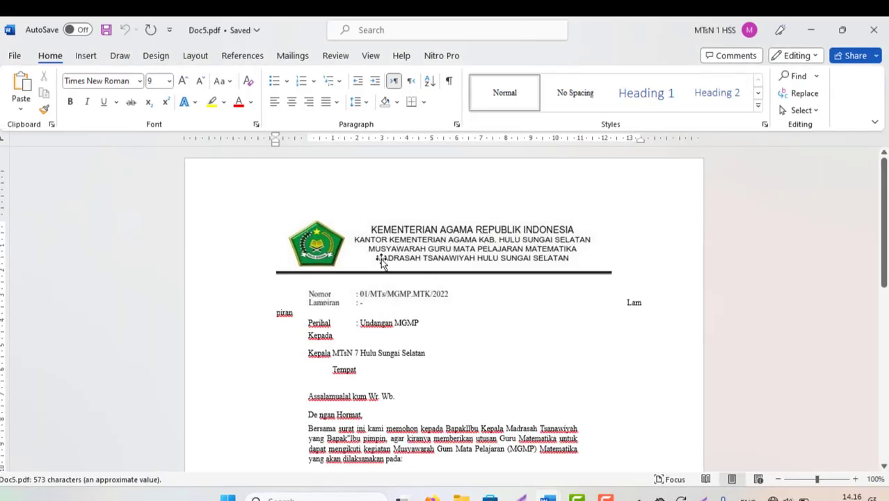
click(382, 263)
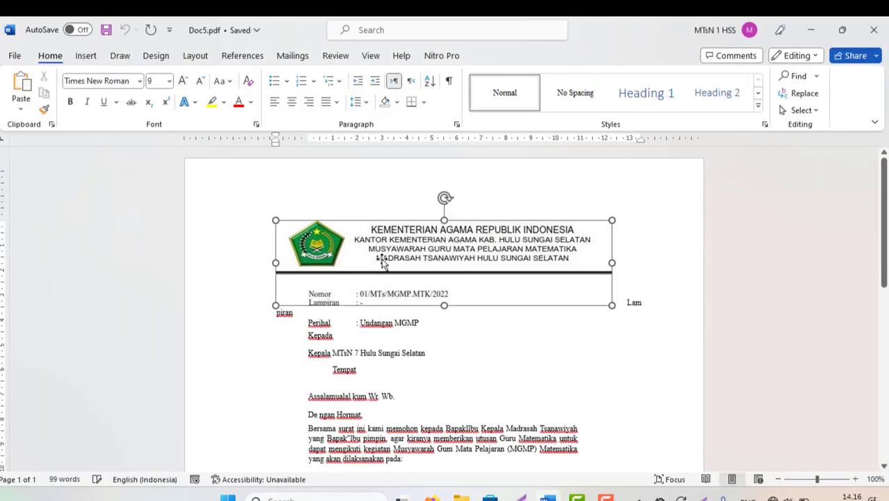
key(Delete)
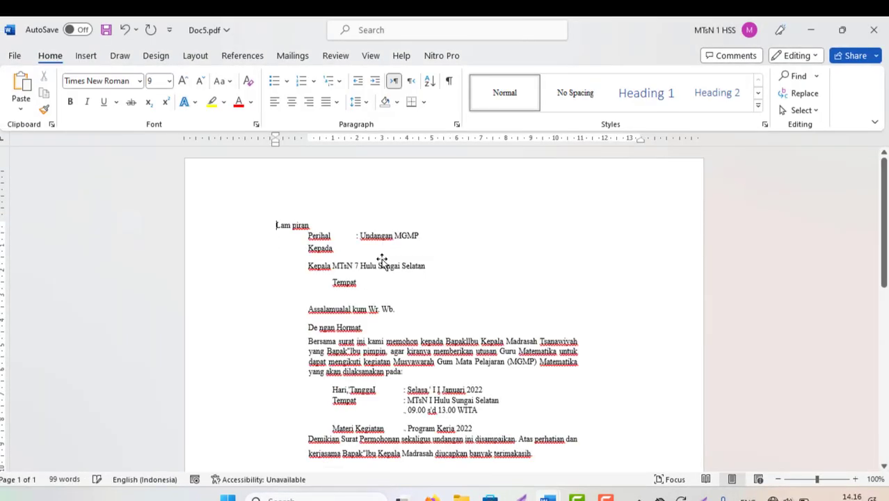
key(ctrl+z)
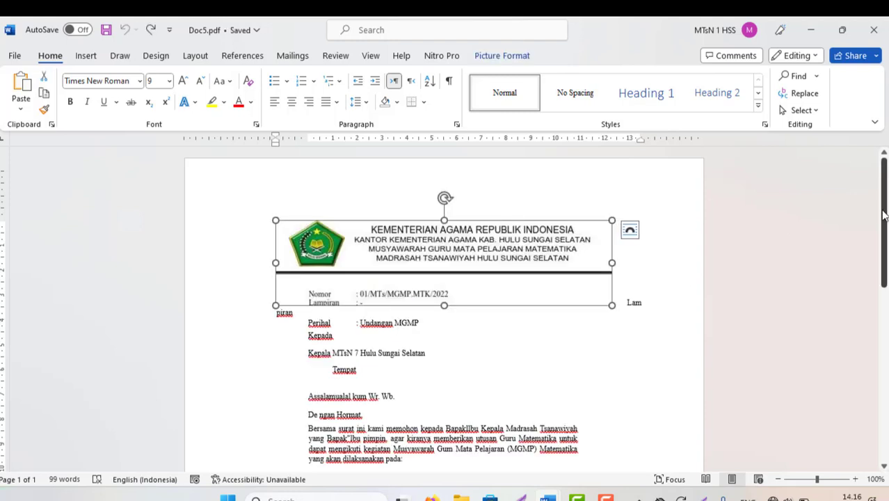
mouse_move(884, 216)
mouse_down()
mouse_move(884, 322)
mouse_move(881, 285)
mouse_move(870, 275)
mouse_up()
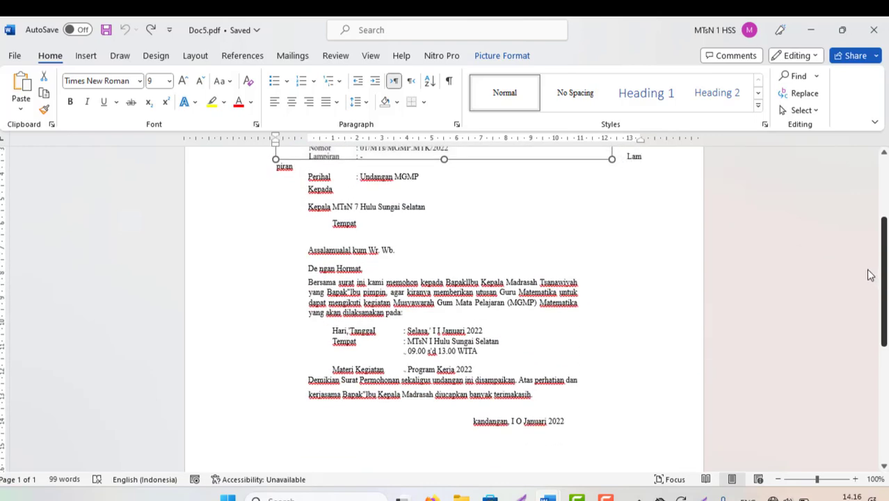
scroll(552, 314, up, 3)
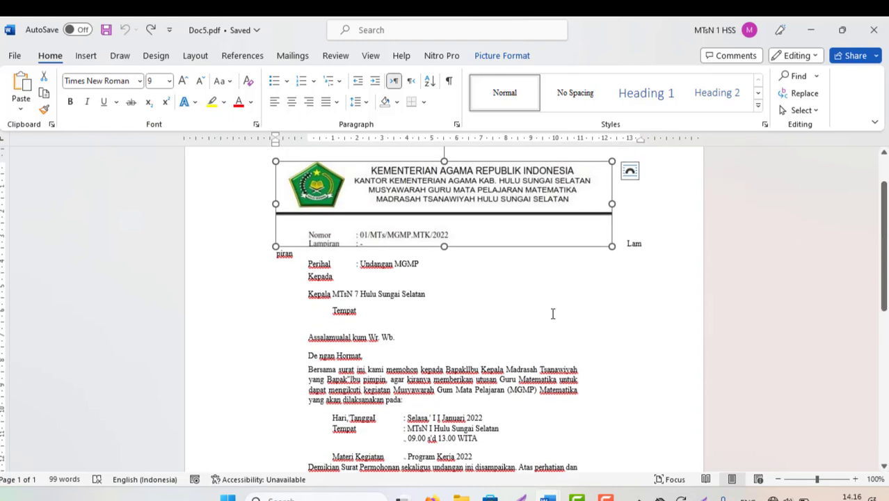